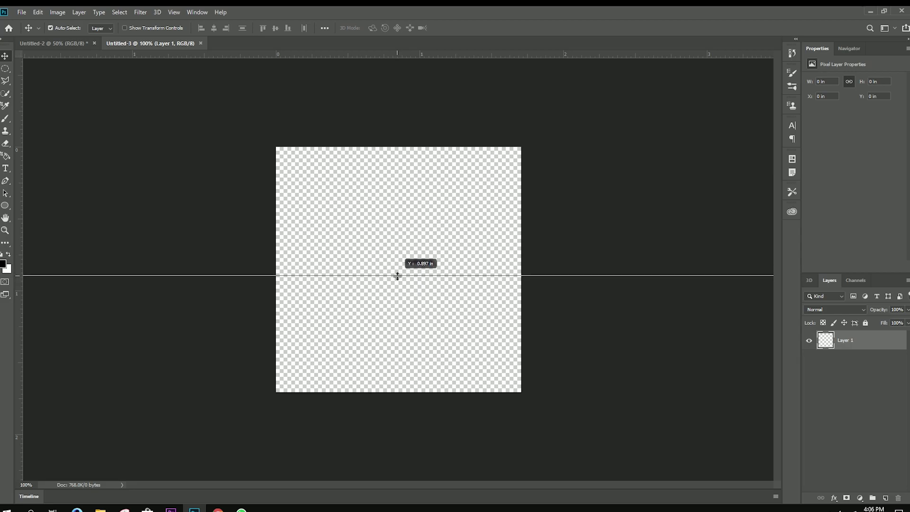
Place a vertical guide through the canvas centre and draw a circular selection about 1.59 by 1.57 in around the guide intersection
drag(21, 274, 404, 273)
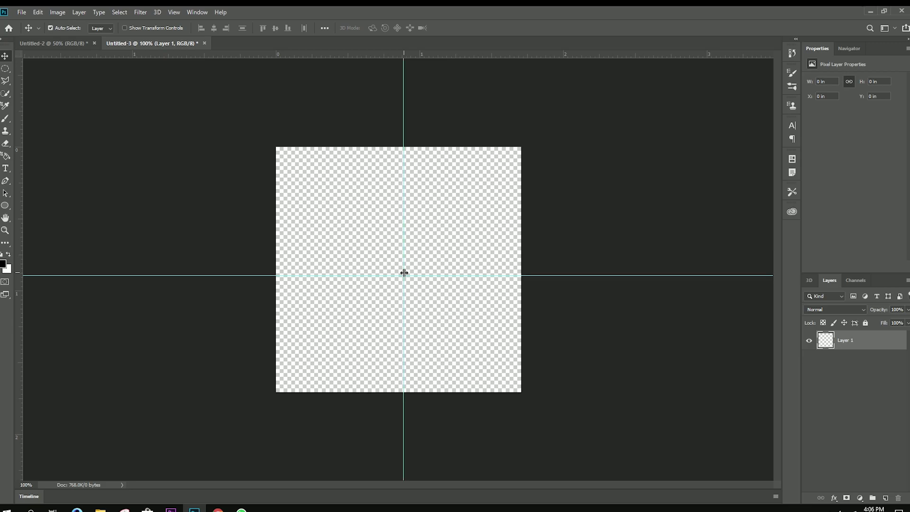
drag(5, 69, 19, 75)
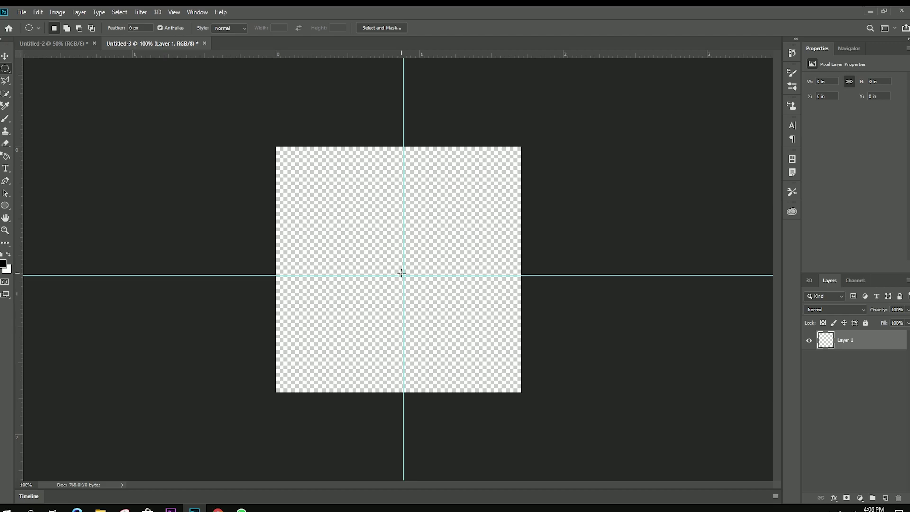
drag(403, 275, 289, 162)
key(alt)
mouse_move(356, 219)
mouse_down()
mouse_move(344, 204)
mouse_move(355, 211)
mouse_up()
Stroke the circular selection on the inside with a 250 px black line at 100% opacity
right_click(375, 247)
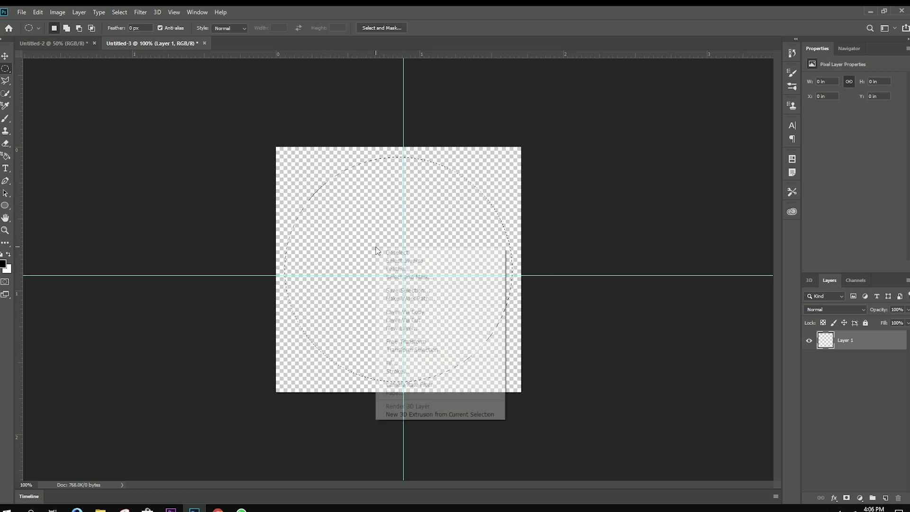
click(410, 370)
click(420, 157)
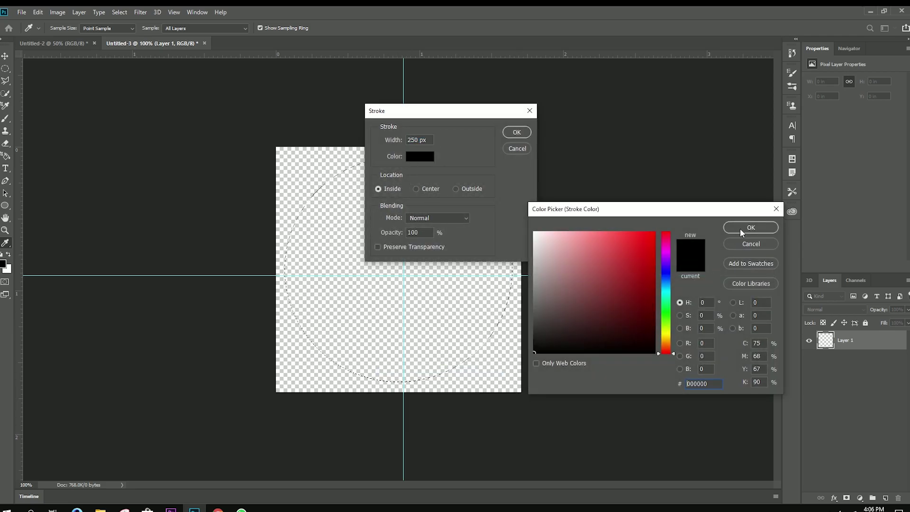
click(419, 234)
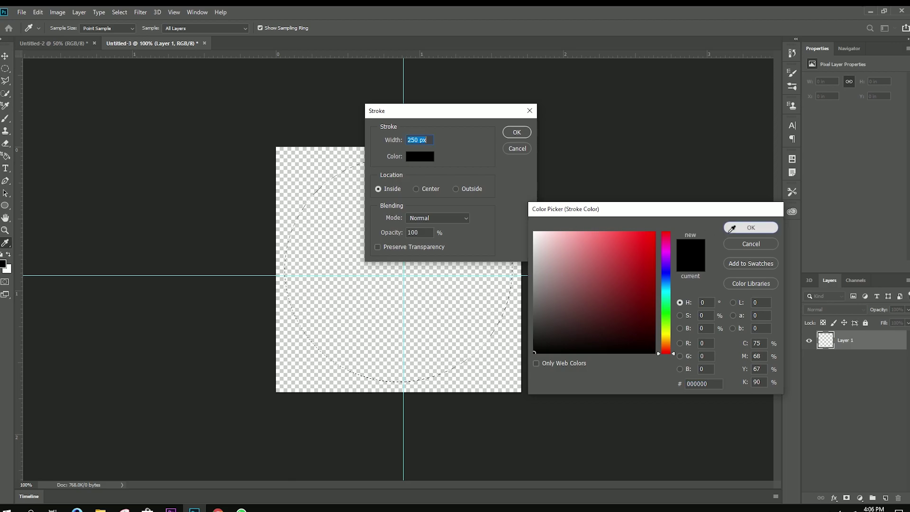
click(750, 229)
click(384, 233)
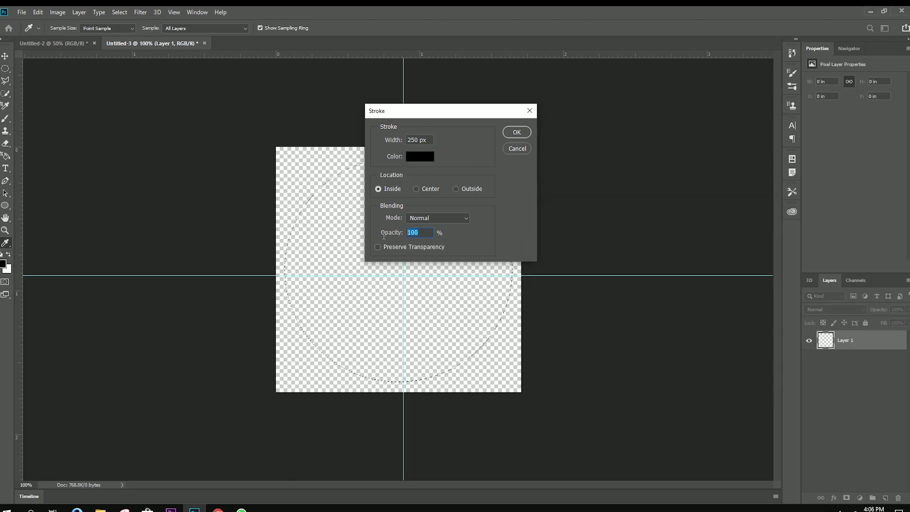
click(516, 133)
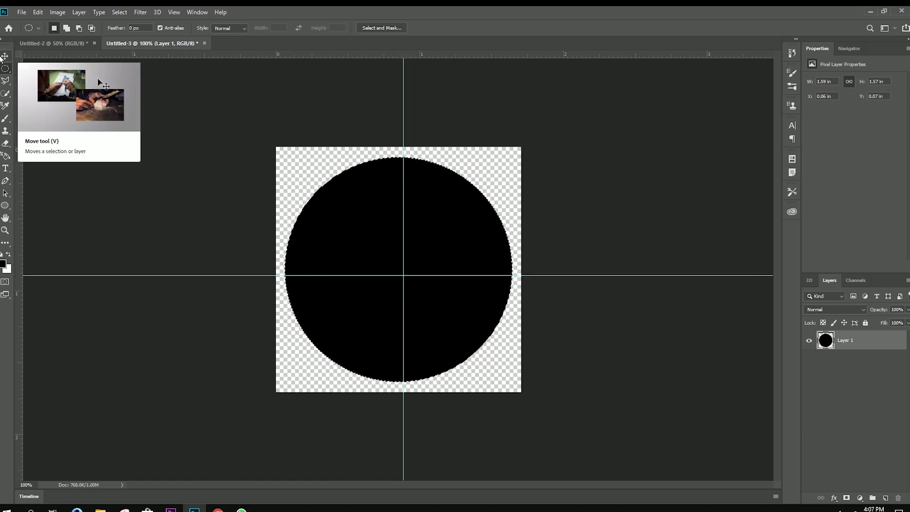
Add the letter "S" as white text in the Transformers font at 72 pt over the black circle
click(6, 171)
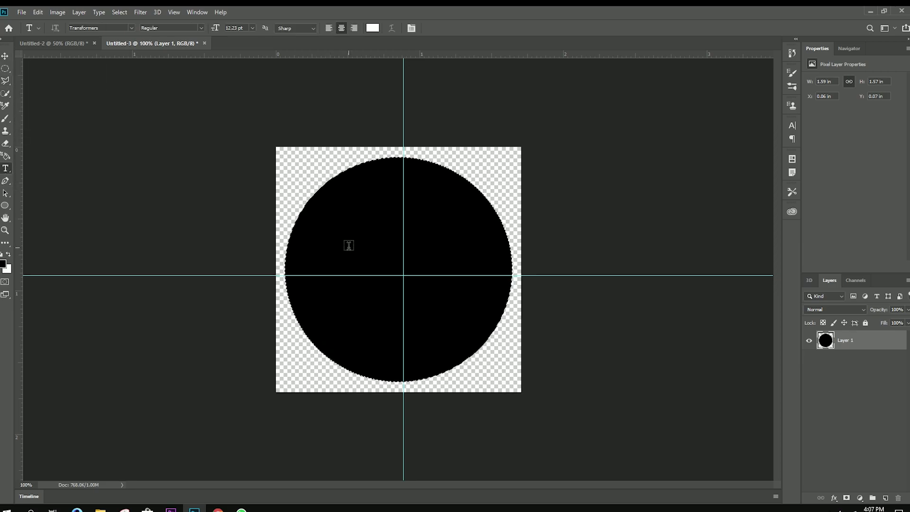
click(349, 243)
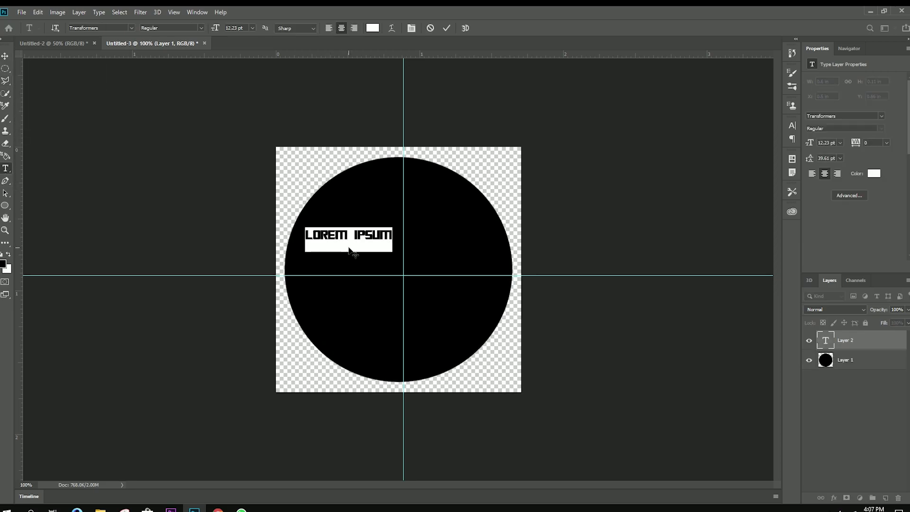
text(5)
key(ctrl+a)
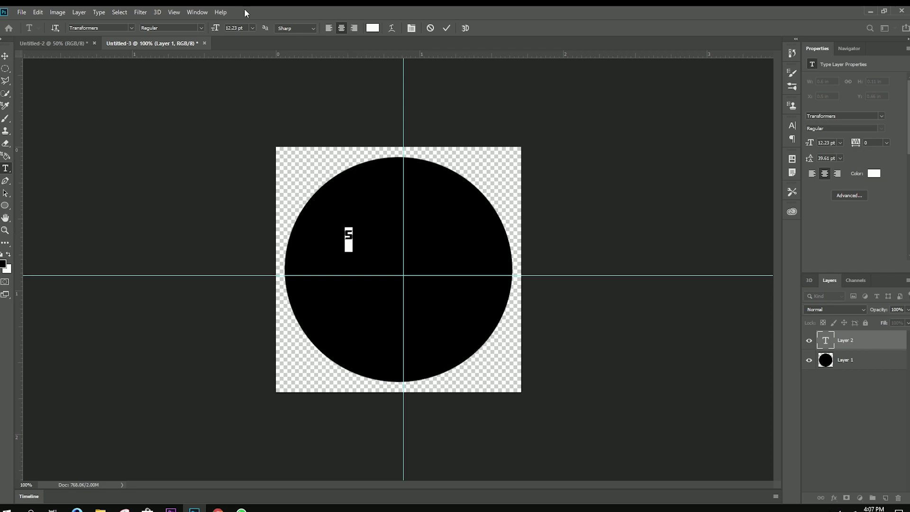
click(252, 29)
click(244, 150)
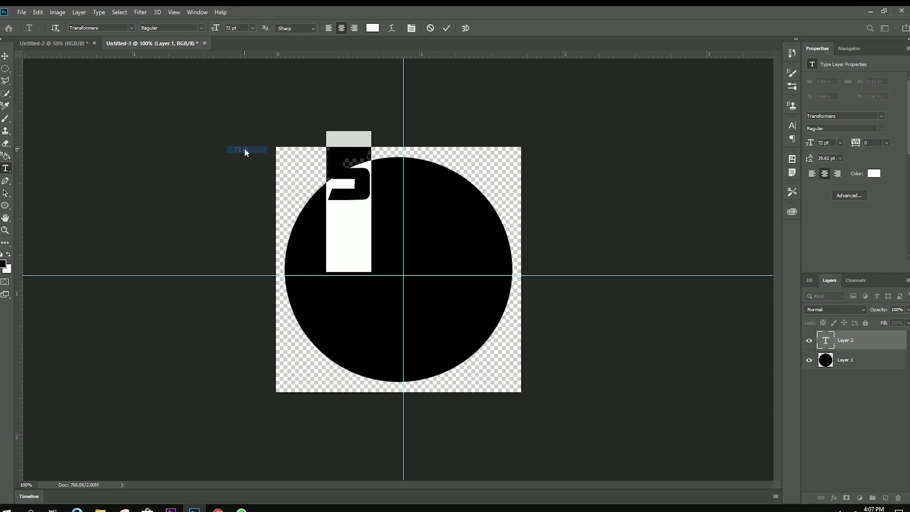
Centre the letter S on the guide intersection and scale it up to about 153.7 pt
click(6, 56)
drag(354, 205, 404, 290)
key(ctrl+t)
drag(420, 320, 467, 417)
drag(449, 349, 435, 278)
drag(403, 376, 404, 383)
click(454, 28)
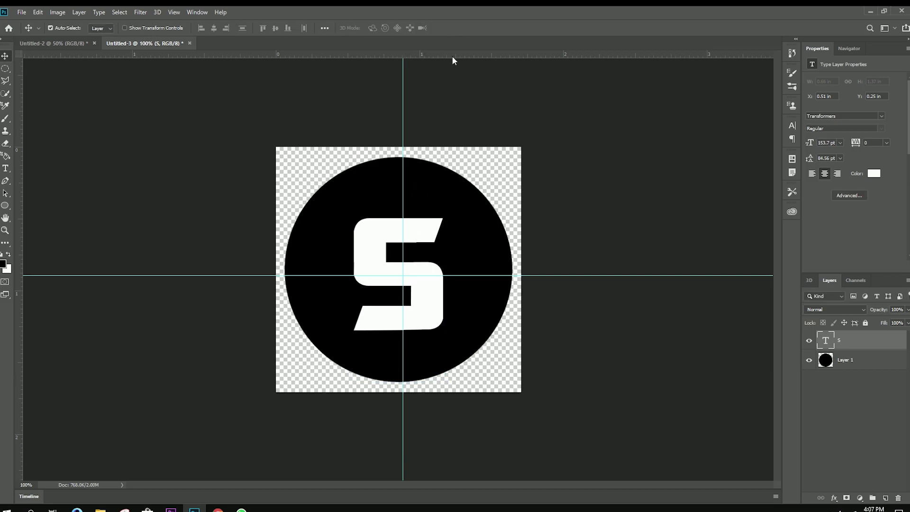
Cut the letter S shape out of the black circle on Layer 1 and hide the S text layer
ctrl+click(826, 360)
click(844, 365)
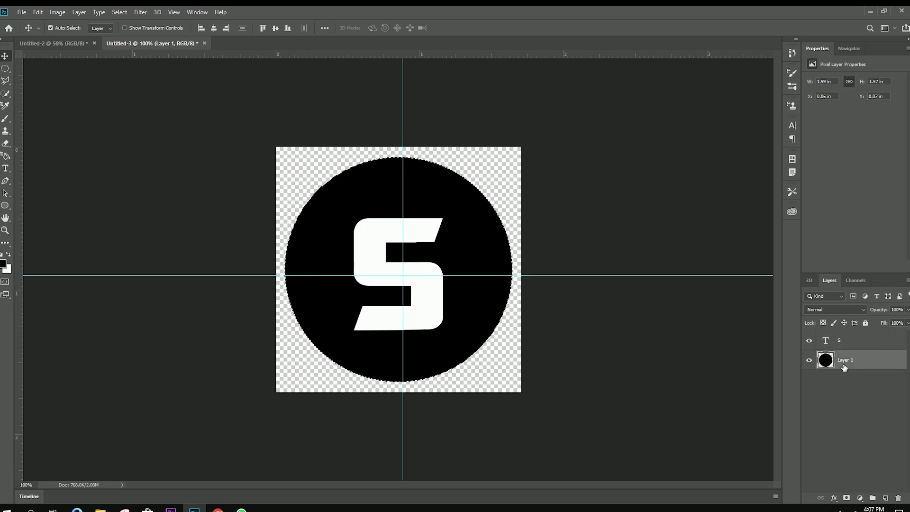
key(ctrl)
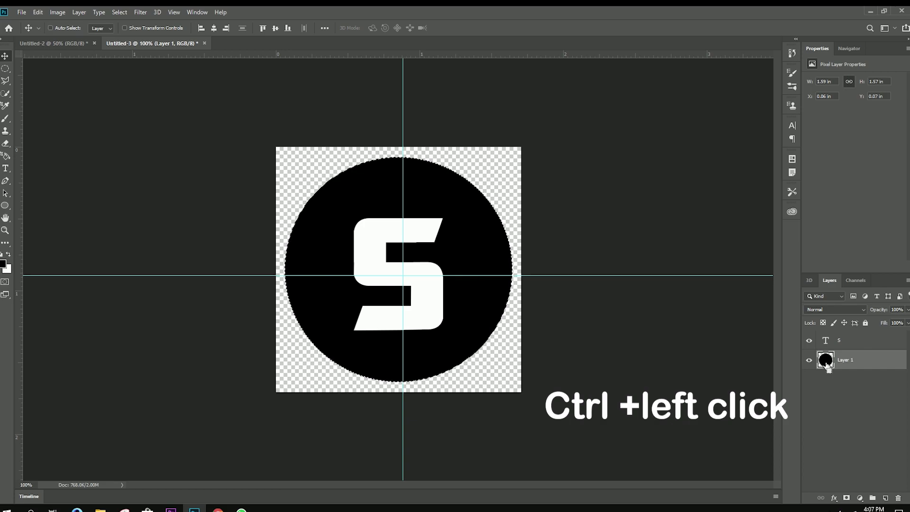
ctrl+click(827, 342)
key(ctrl+x)
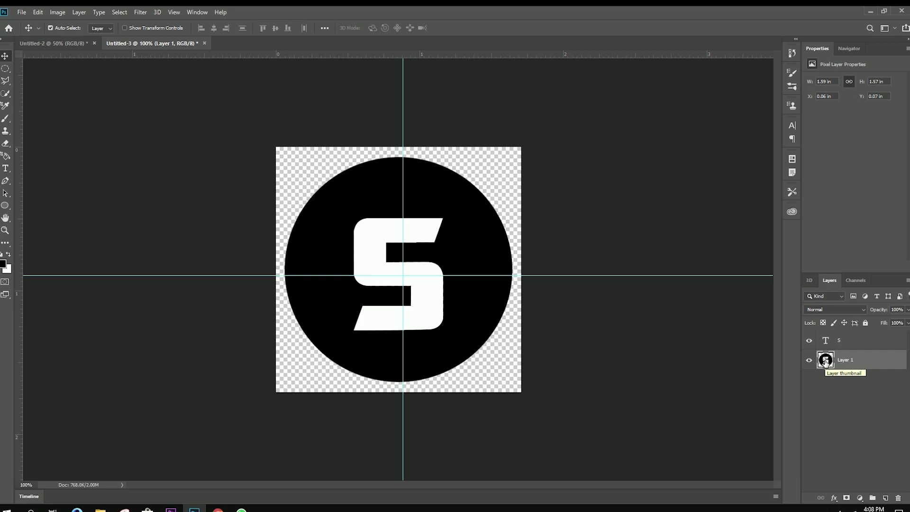
click(810, 340)
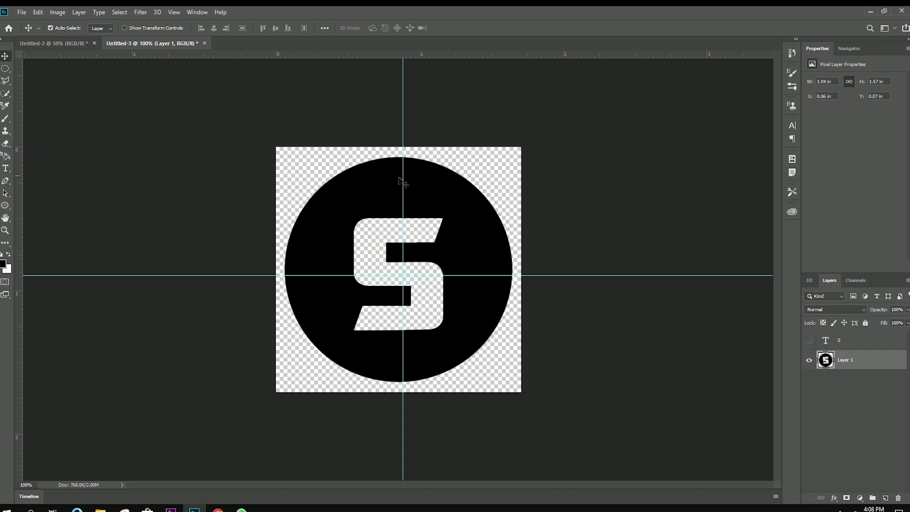
Save the cut-out circle to the Desktop as a PNG named "sKIN 1" with the large file size option
click(21, 13)
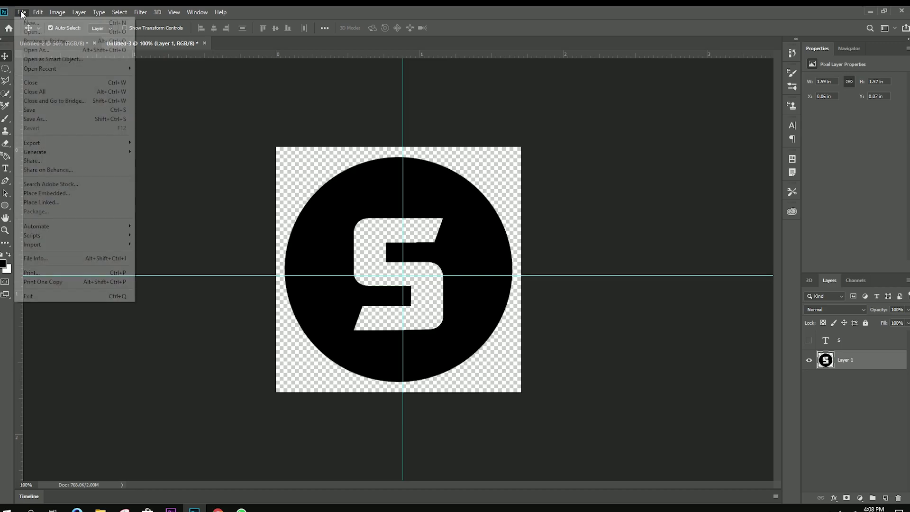
click(35, 118)
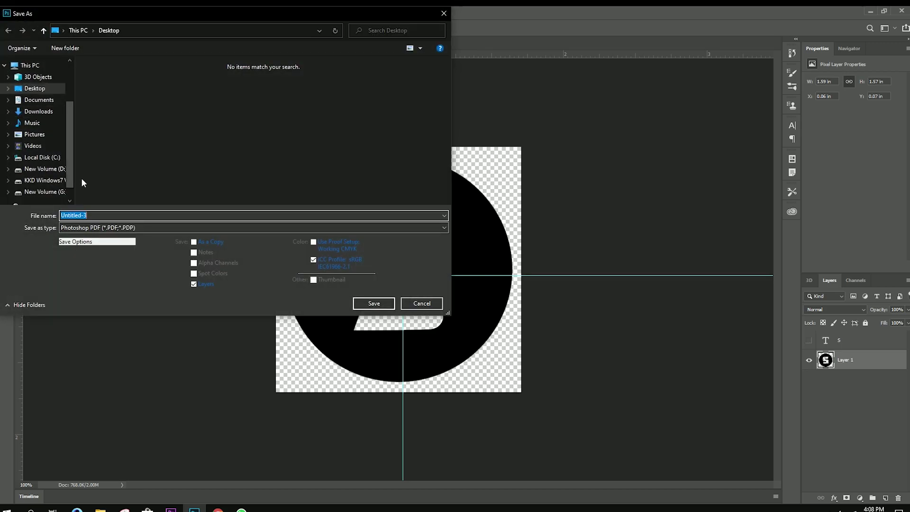
click(83, 227)
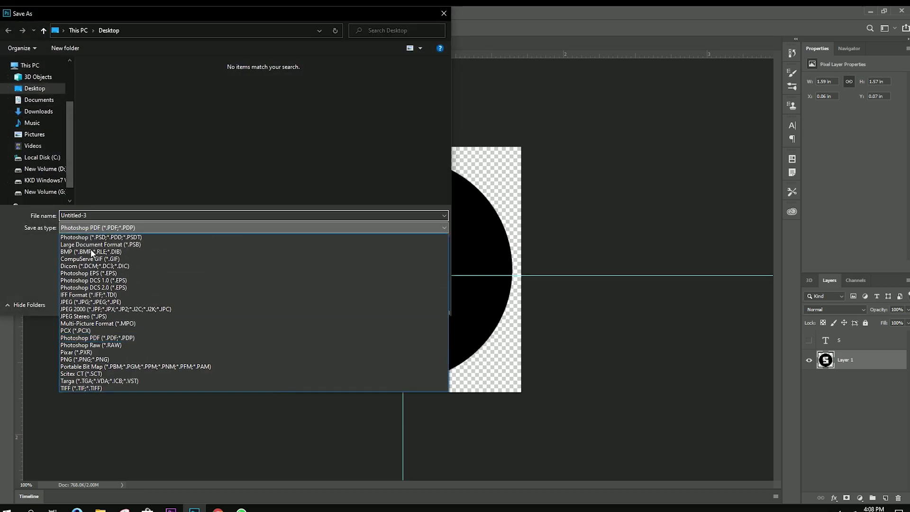
click(85, 360)
click(91, 215)
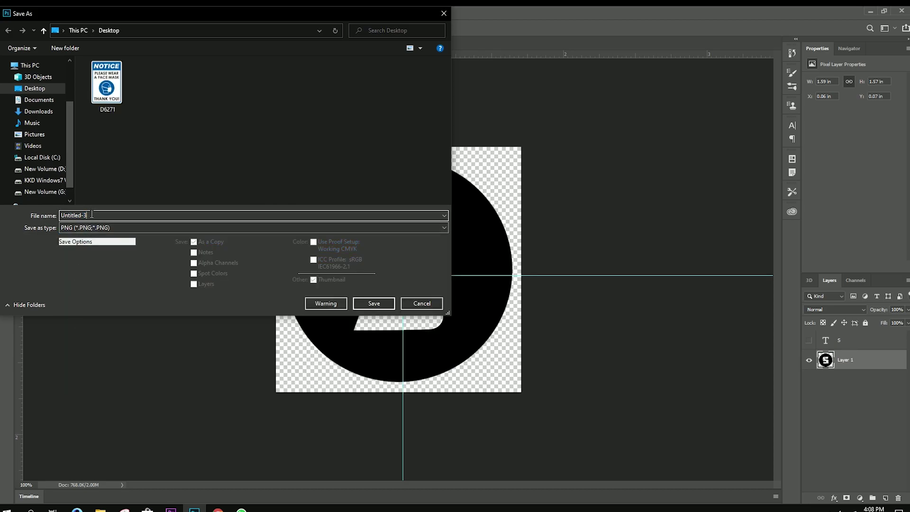
key(BackSpace)
key(BackSpace)
key(BackSpace)
key(BackSpace)
key(BackSpace)
key(BackSpace)
key(BackSpace)
text(sk)
click(374, 304)
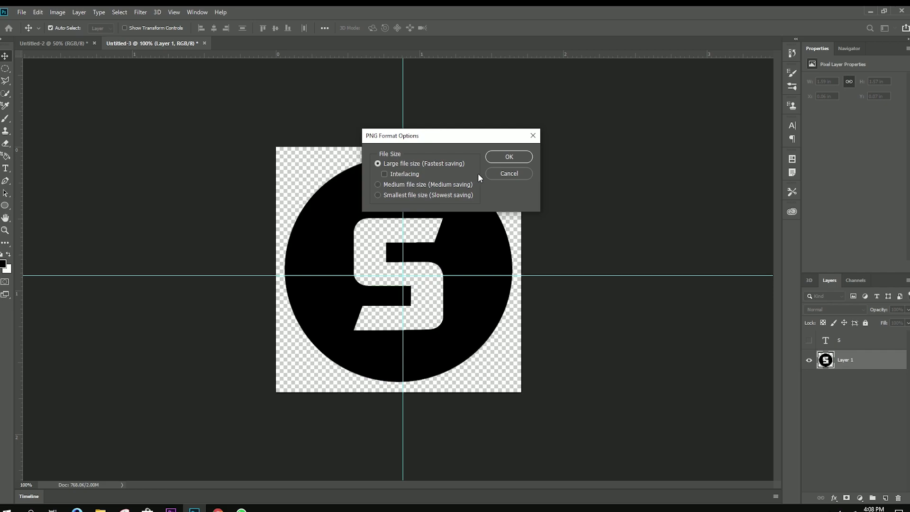
click(519, 155)
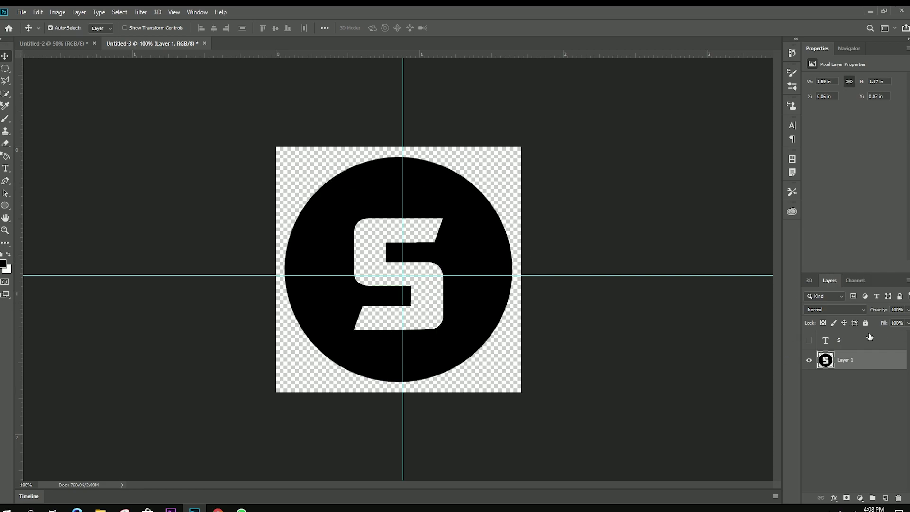
Set Layer 1's opacity to 50% and save the result to the Desktop as a PNG named "Skin 2" with large file size
click(908, 310)
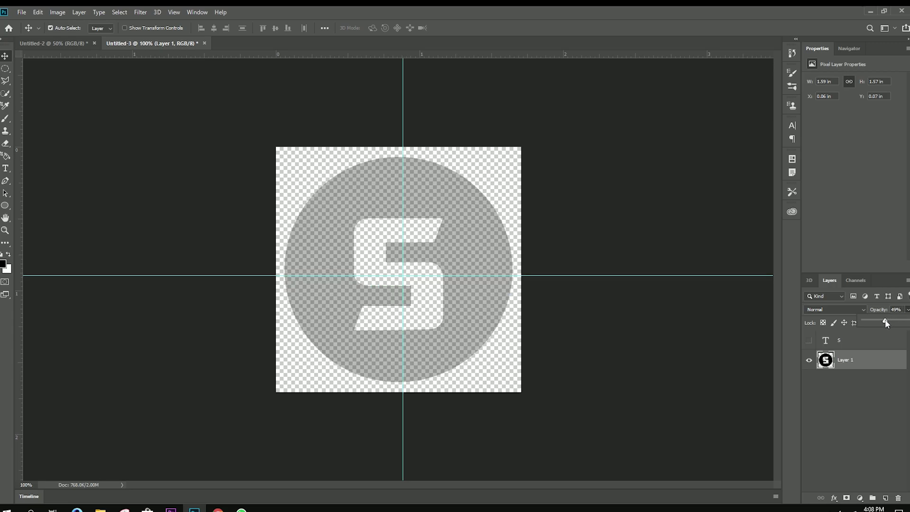
click(896, 309)
click(21, 12)
click(44, 116)
click(144, 228)
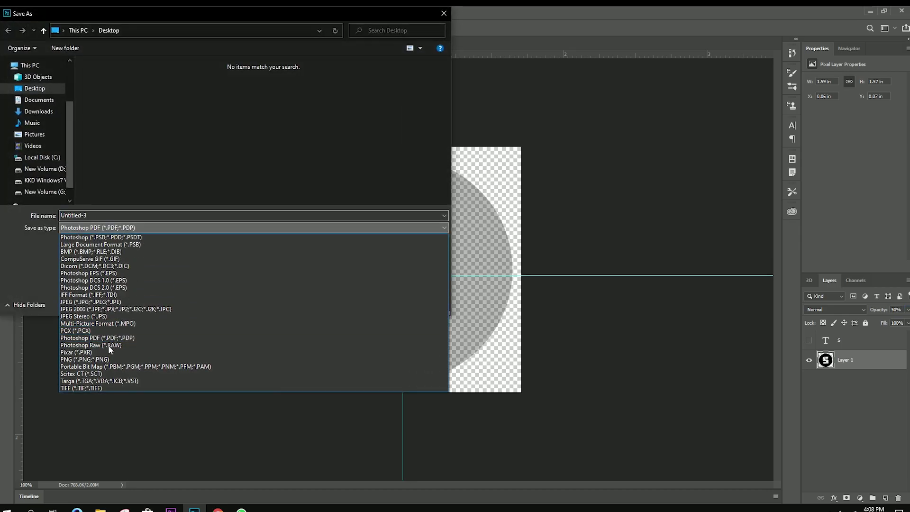
click(90, 361)
double_click(92, 215)
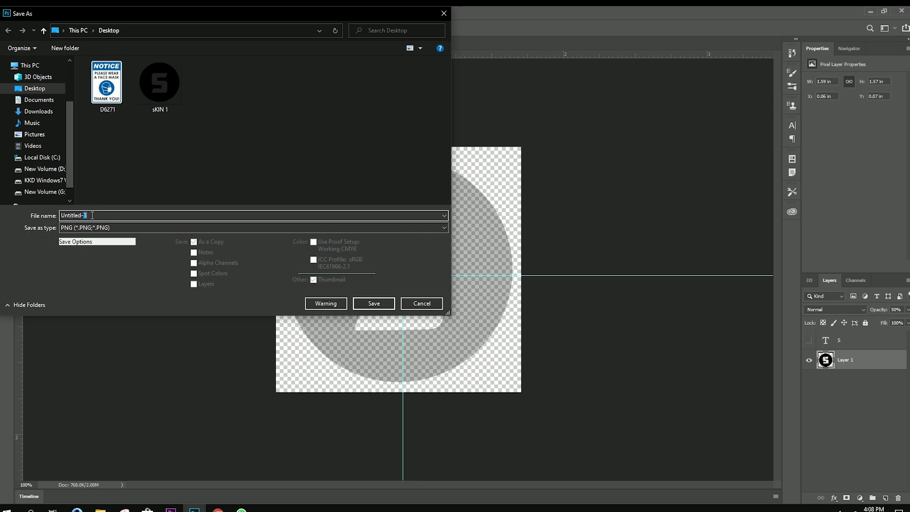
key(BackSpace)
key(BackSpace)
key(BackSpace)
key(BackSpace)
text(Sk)
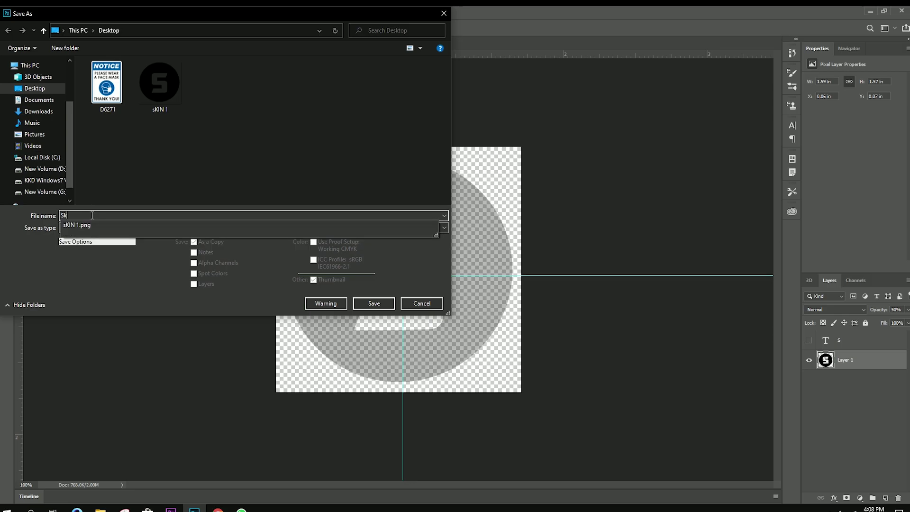
text(in 2)
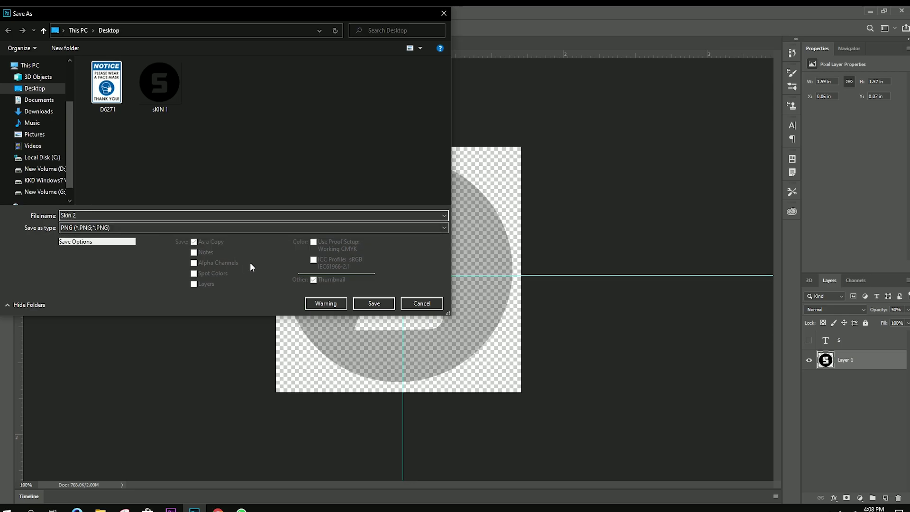
click(373, 304)
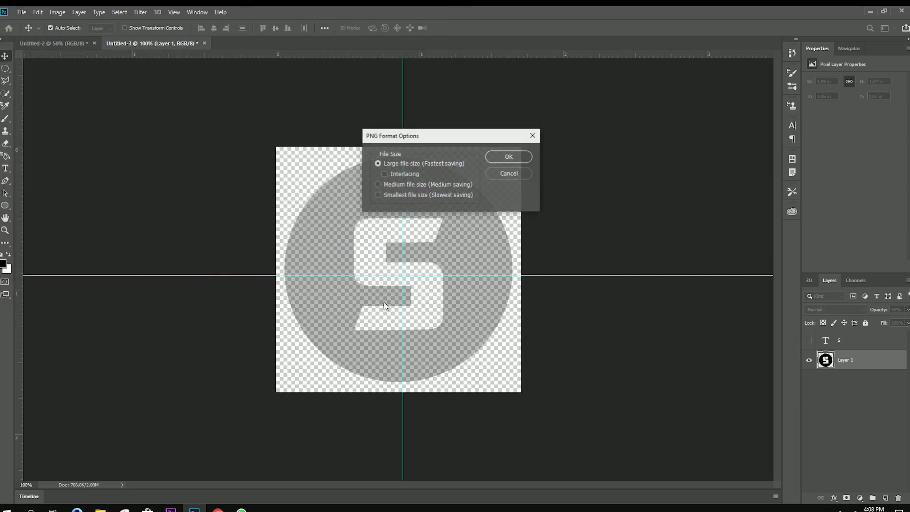
click(521, 161)
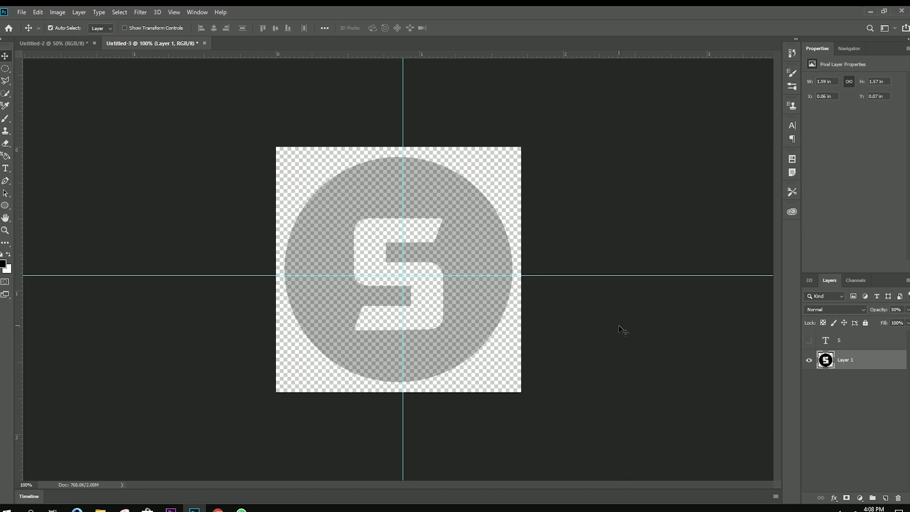
Restore the solid, uncut circle at 100% opacity with the S text layer shown, and clear the selection
key(0)
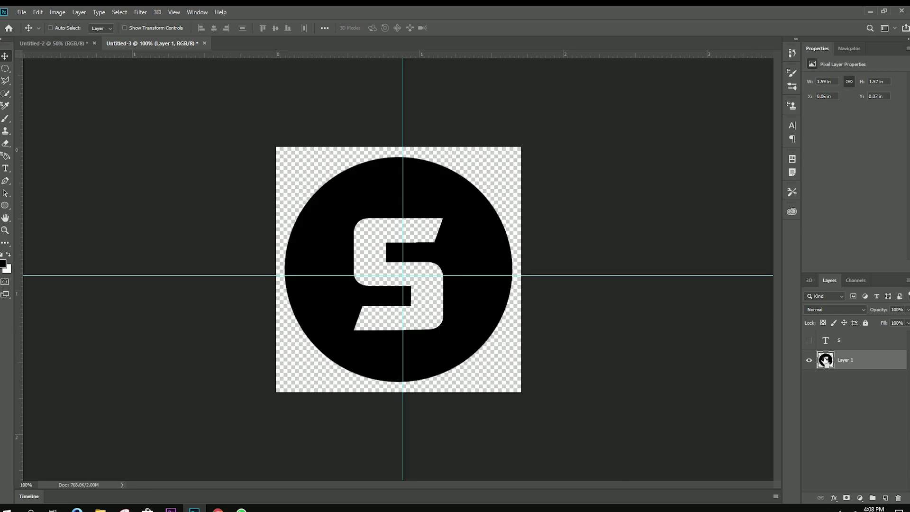
click(809, 341)
ctrl+click(826, 360)
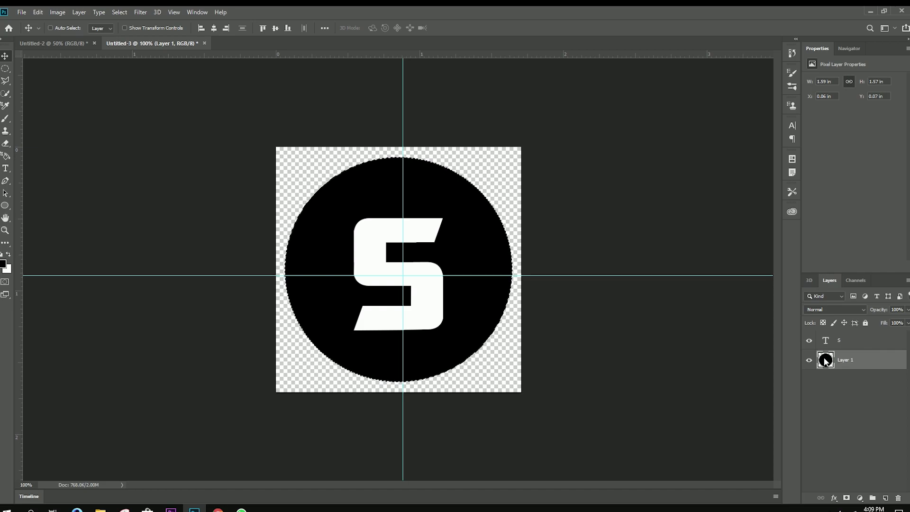
click(120, 11)
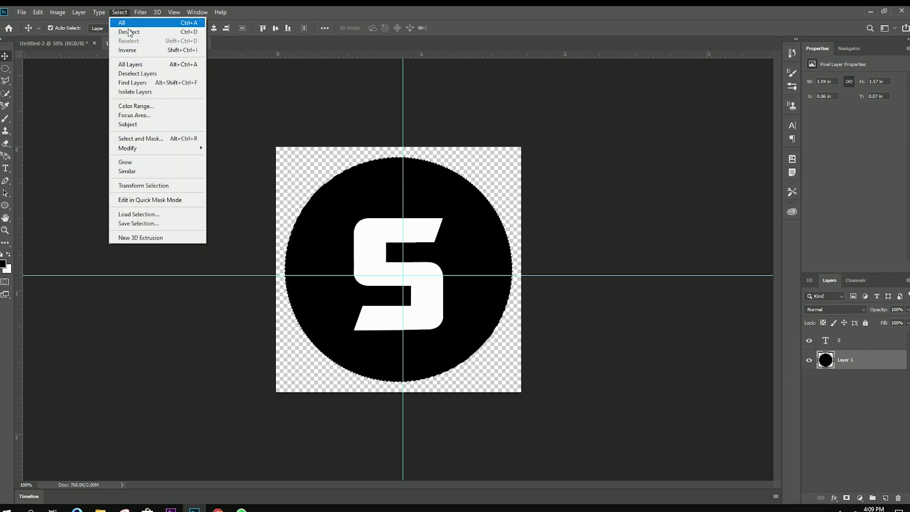
click(128, 31)
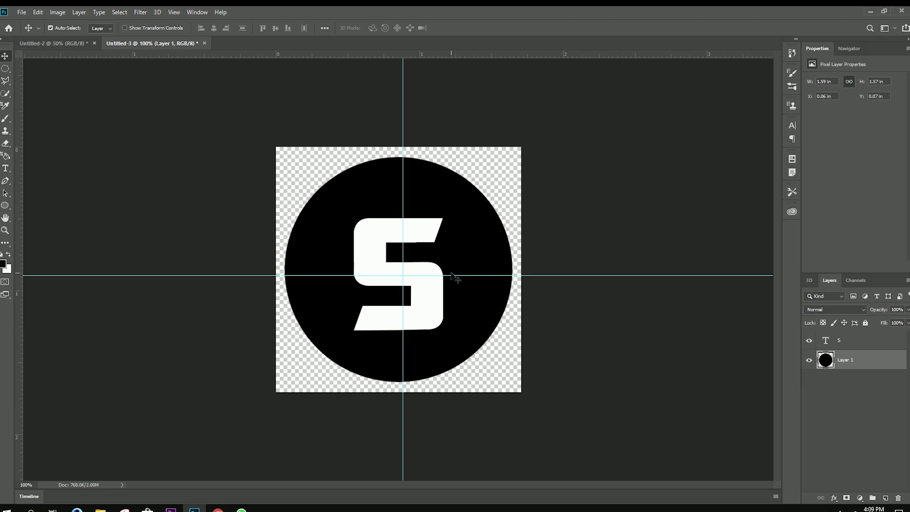
Try the Eras Bold ITC font on the S text
double_click(372, 255)
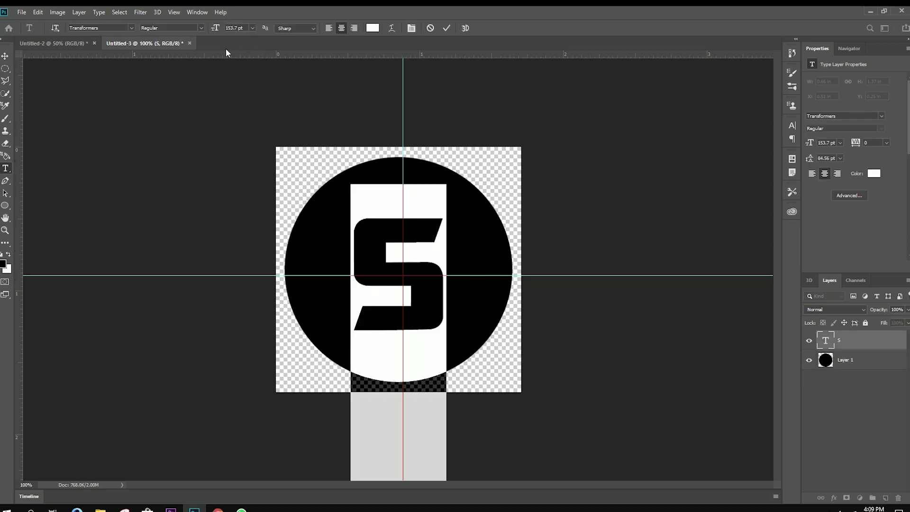
click(130, 27)
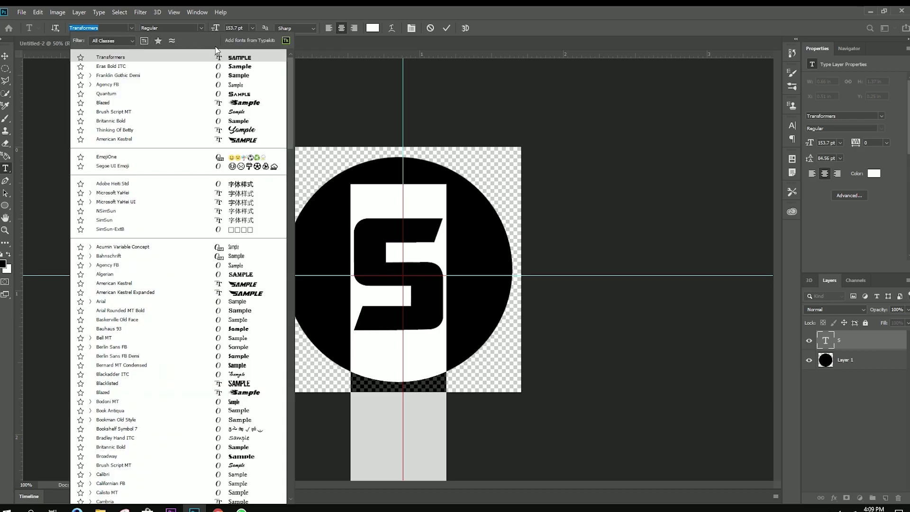
click(241, 69)
click(5, 56)
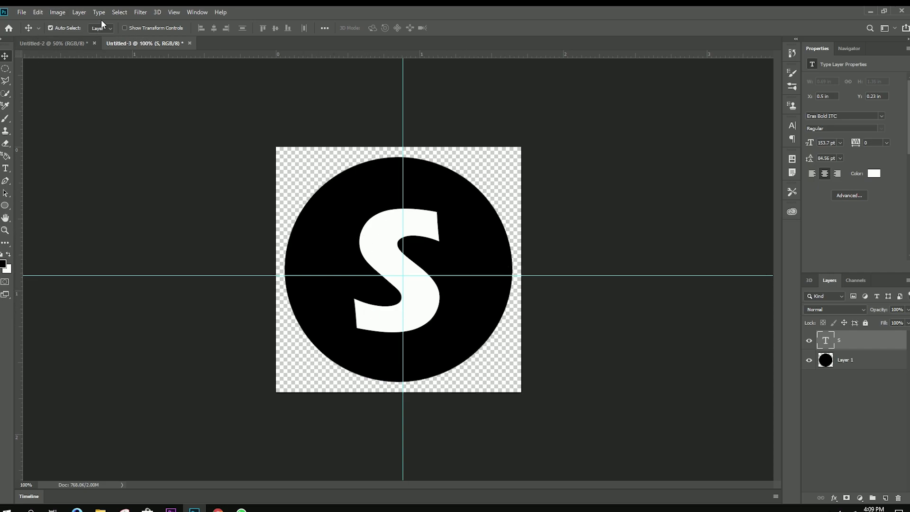
Set the S text to the Transformers font at 48 pt and move it up inside the circle
double_click(411, 258)
click(131, 28)
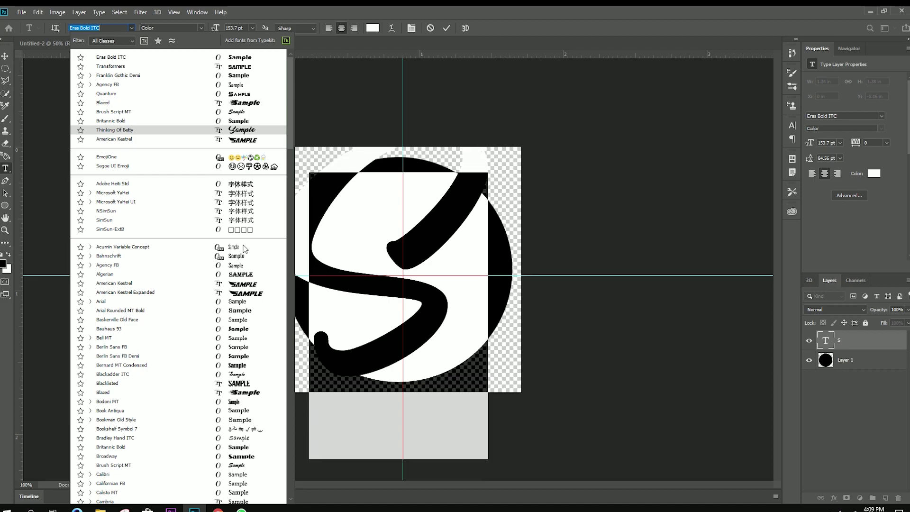
click(237, 67)
click(253, 28)
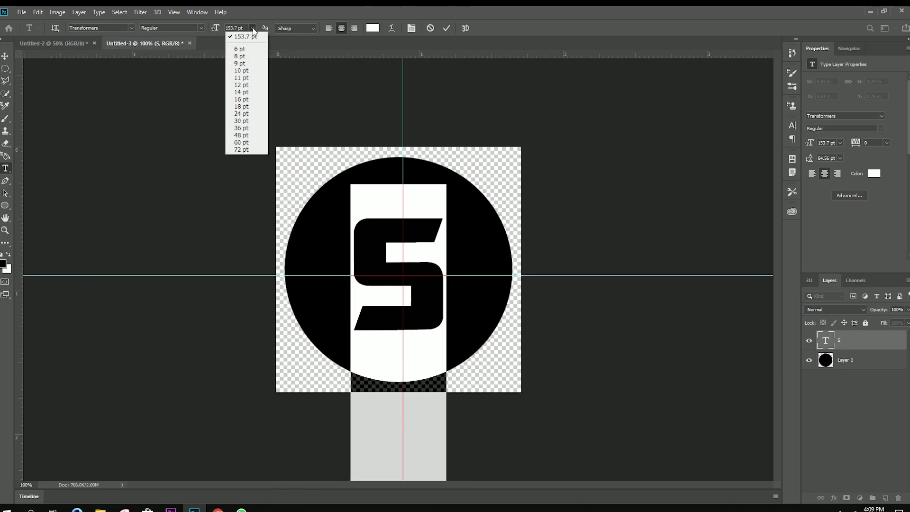
click(245, 135)
click(5, 56)
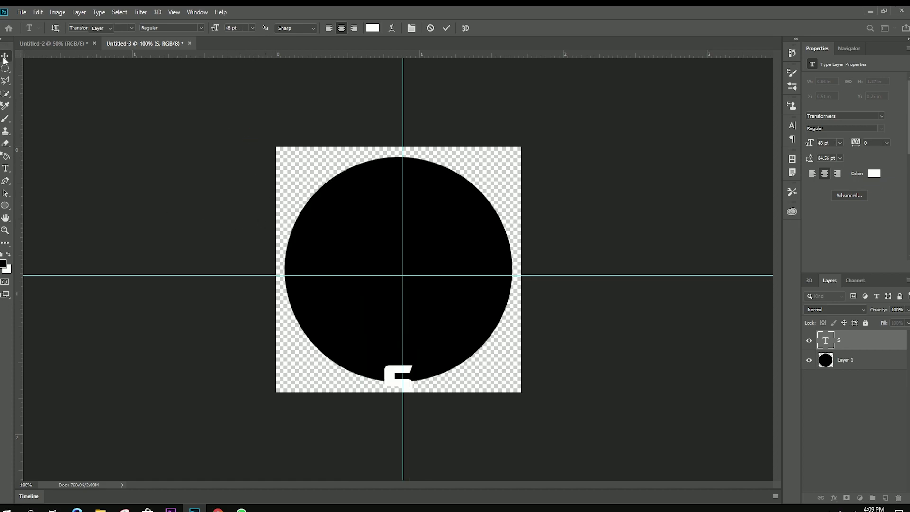
drag(401, 381, 364, 260)
Replace the letter S with the person's first name in capitals and shift the text toward the circle's centre
double_click(363, 261)
text(SAFDAR)
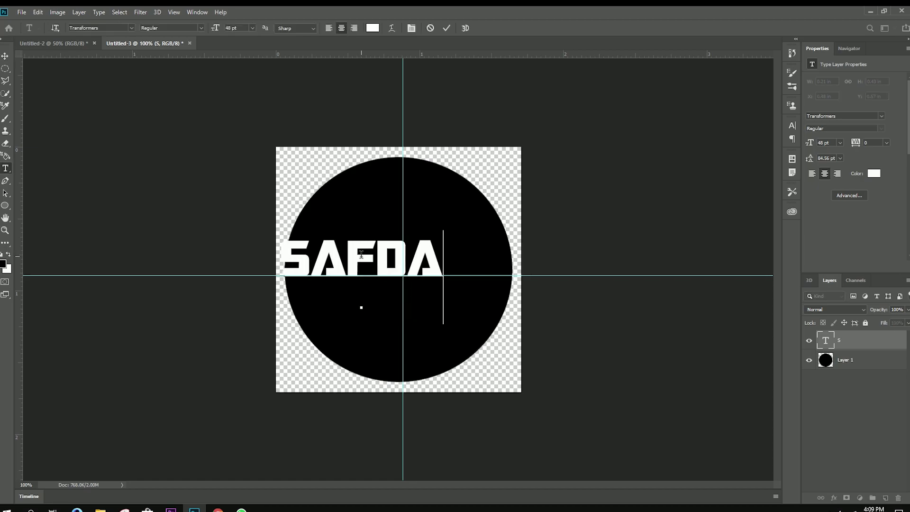
click(5, 56)
drag(402, 261, 438, 274)
Set the name text's size to 30 pt and position it at the centre of the circle
key(t)
key(Return)
click(252, 28)
click(246, 121)
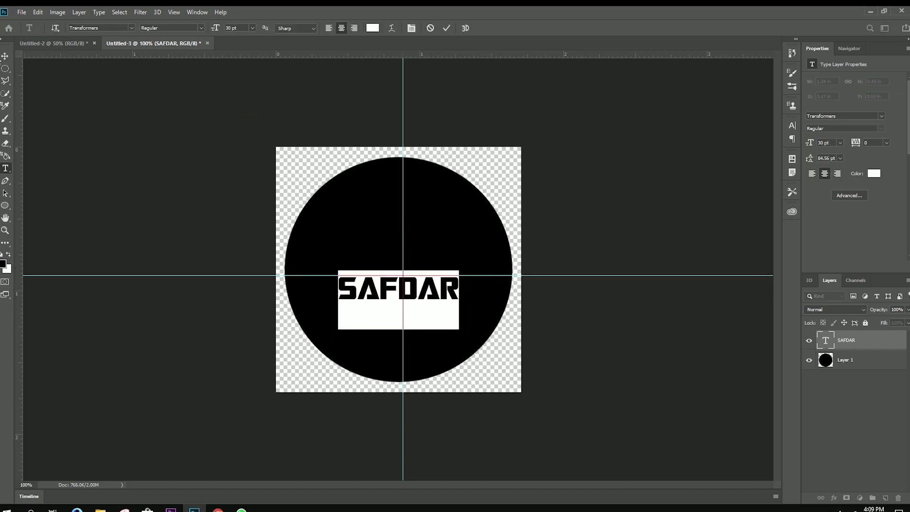
key(ctrl+Return)
key(v)
drag(403, 298, 411, 270)
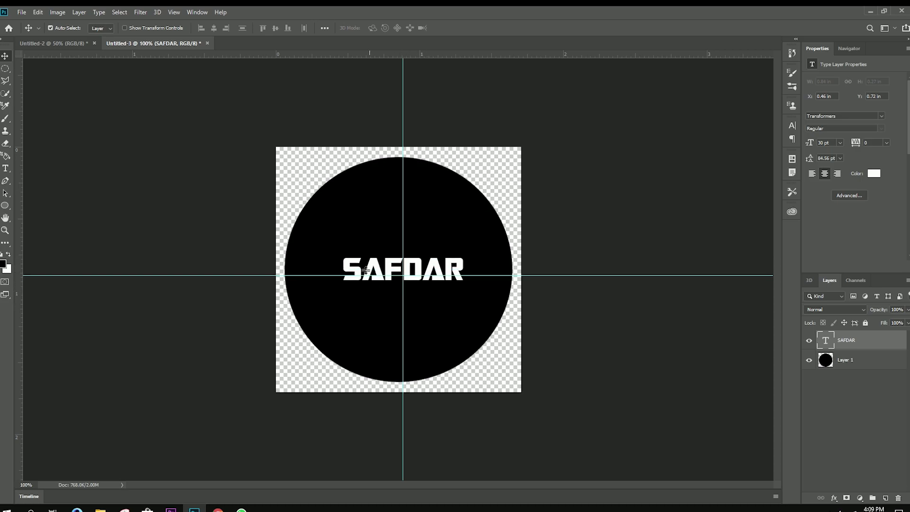
double_click(425, 273)
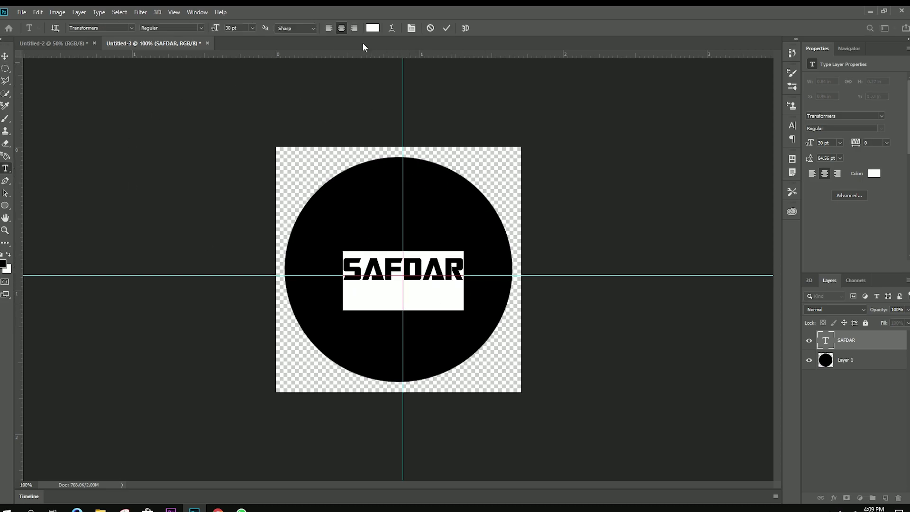
click(447, 28)
key(v)
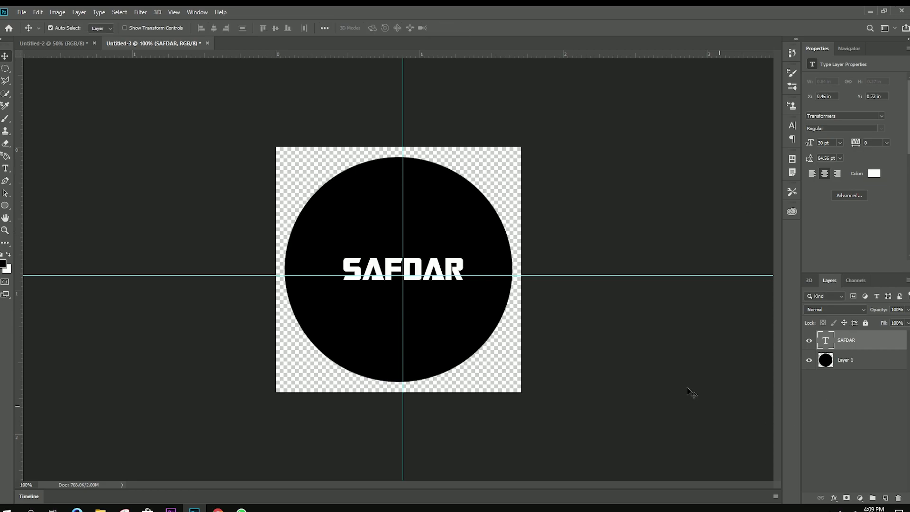
Cut the name's letter shapes out of the black circle on Layer 1, clear the selection and hide the text layer
click(825, 363)
ctrl+click(825, 363)
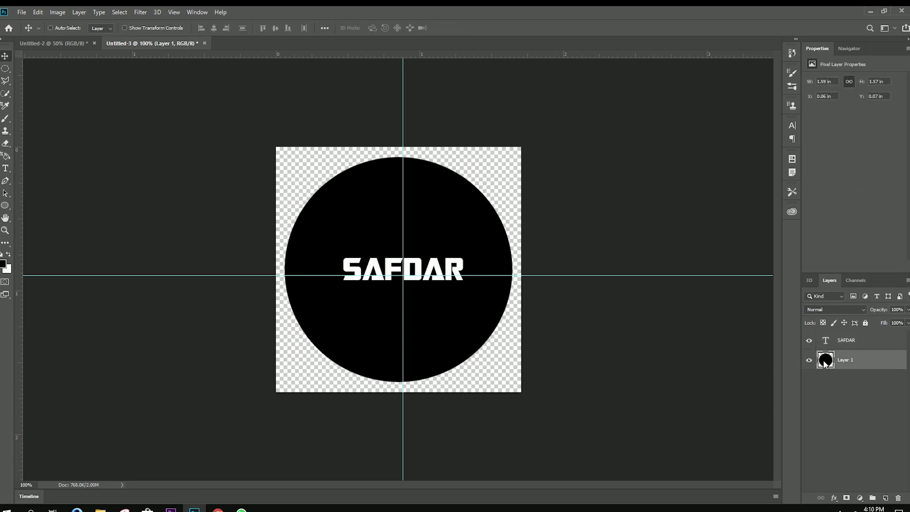
ctrl+click(825, 343)
key(ctrl+BackSpace)
key(ctrl+d)
click(810, 342)
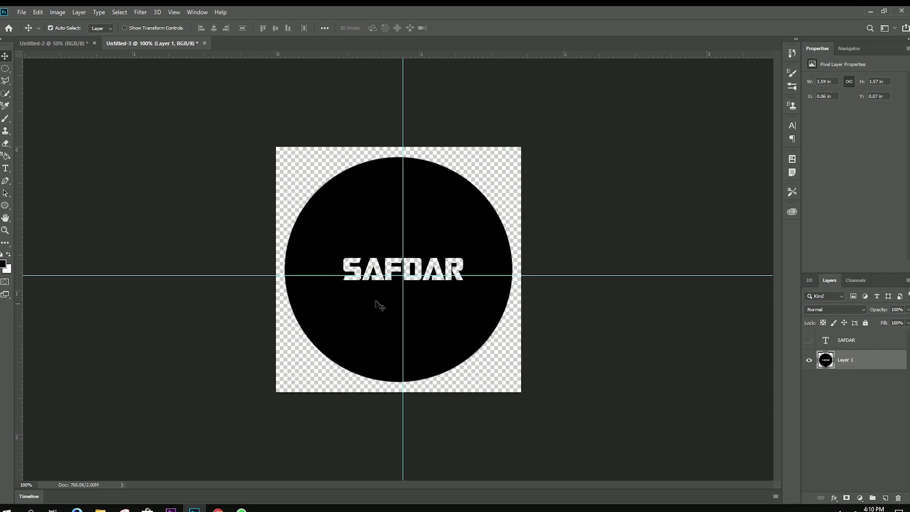
Remove the vertical and horizontal guides from the canvas
key(ctrl+plus)
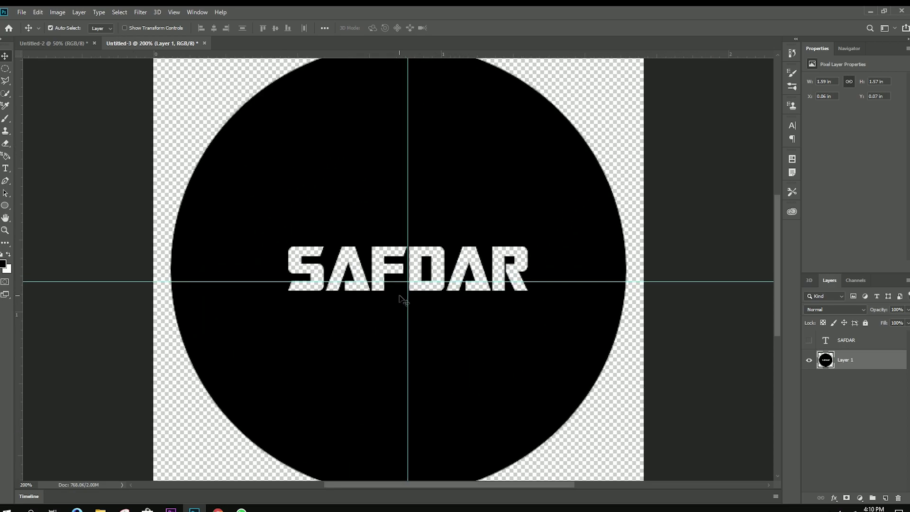
key(ctrl+minus)
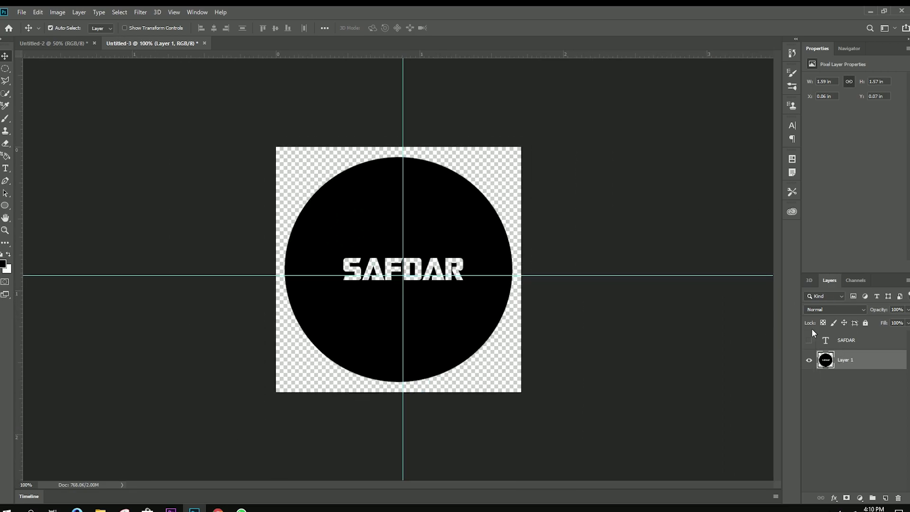
drag(429, 55, 445, 9)
drag(18, 239, 21, 247)
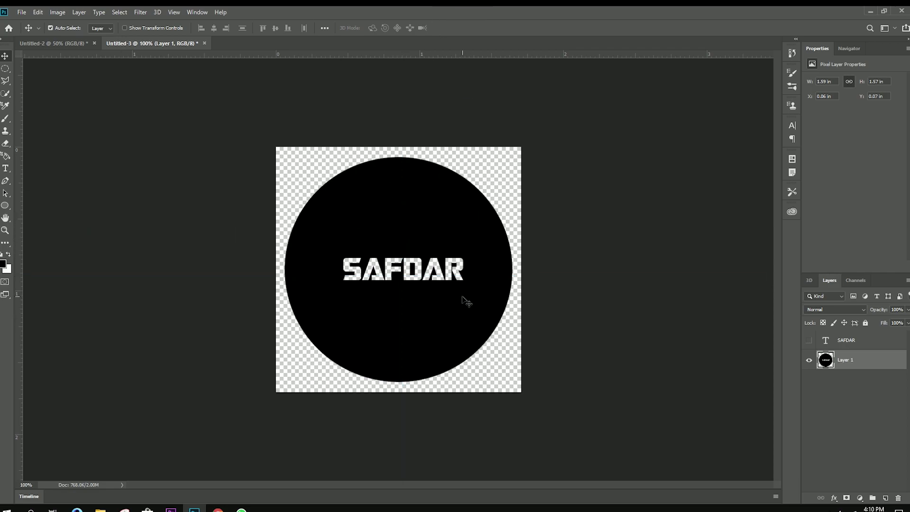
Save the circle with the cut-out name to the Desktop as a PNG named "skin 3" with the large file size option
click(21, 12)
click(49, 119)
click(109, 227)
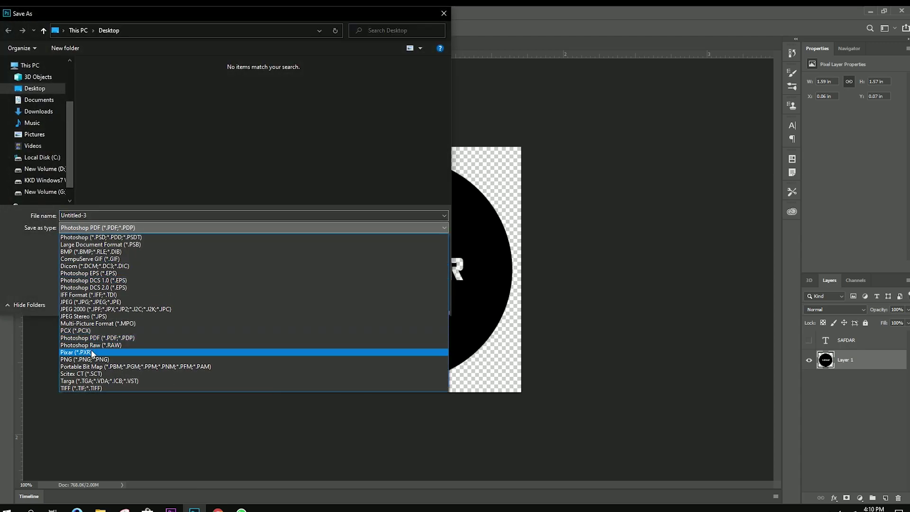
click(90, 360)
click(103, 216)
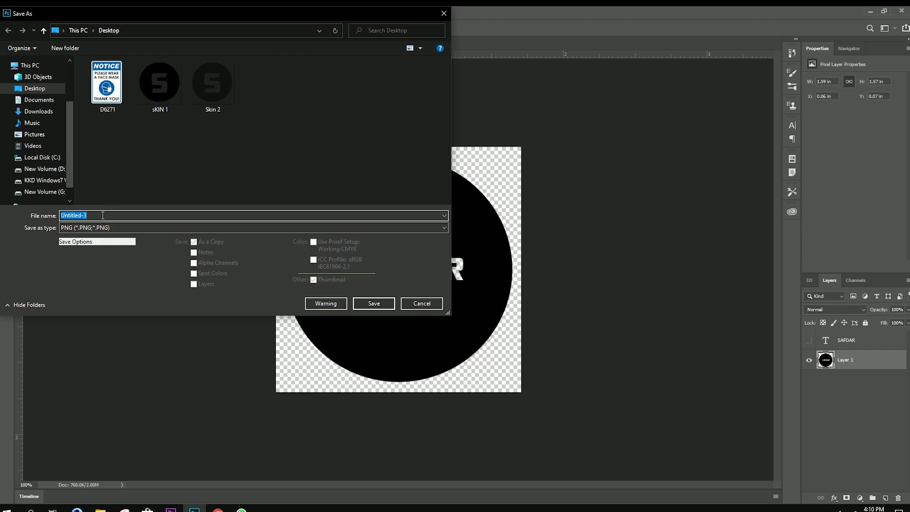
text(skin)
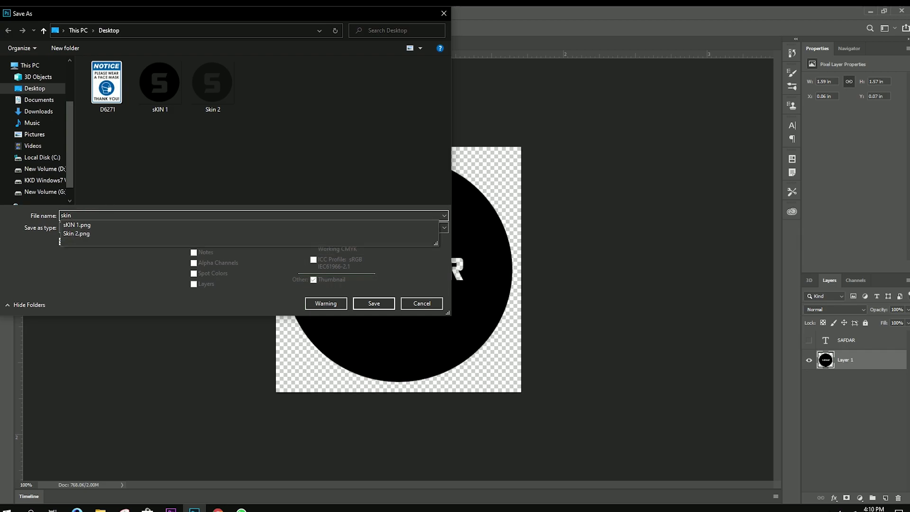
text( 3)
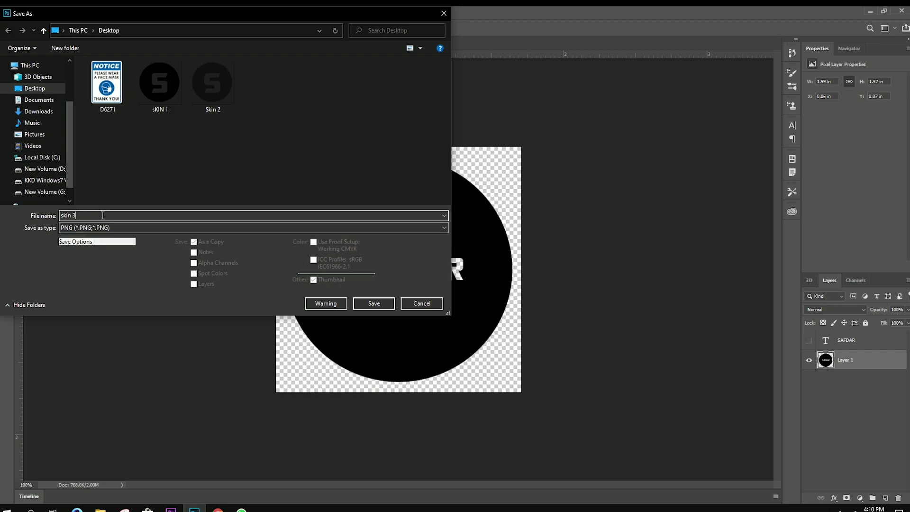
click(366, 305)
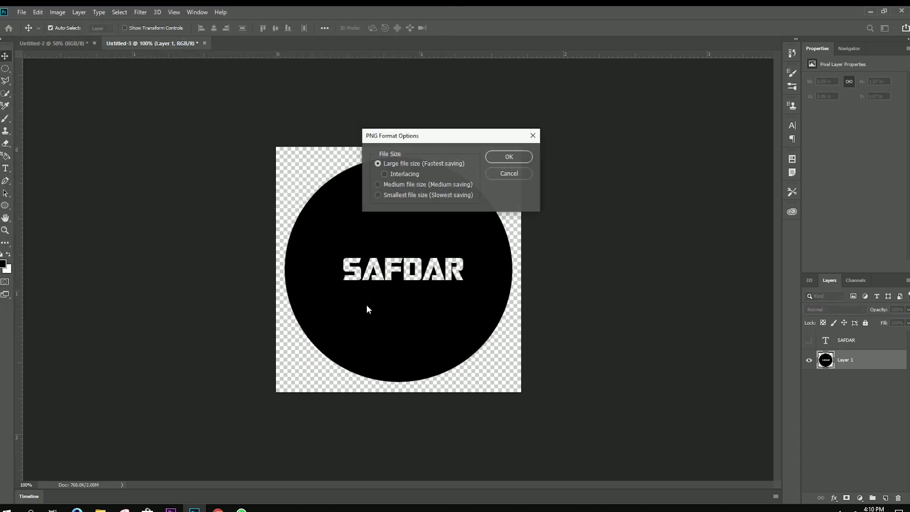
click(494, 159)
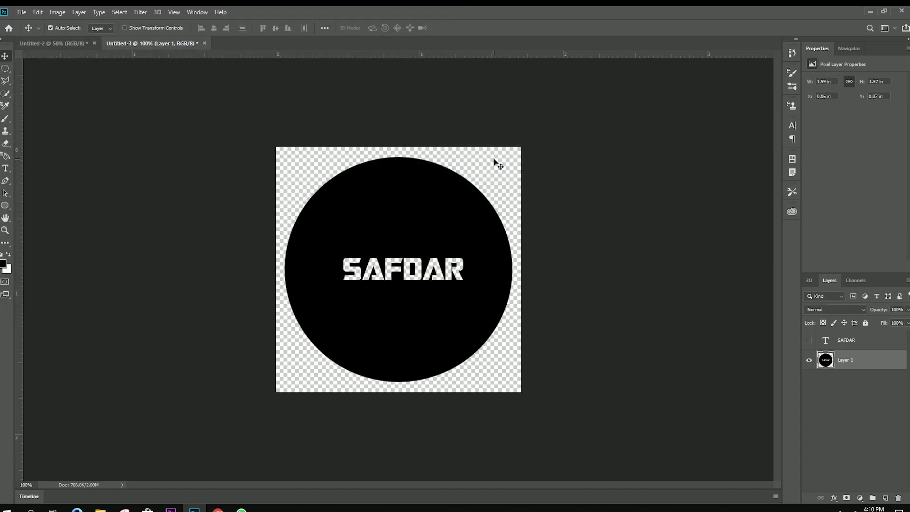